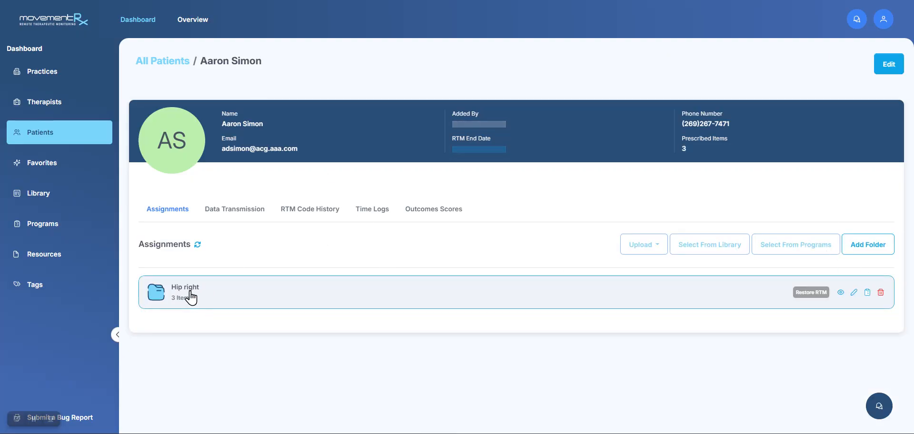
Open the patient's Hip right assignment folder and start adding videos from the library
{"action": "left_click", "coordinate": [190, 294]}
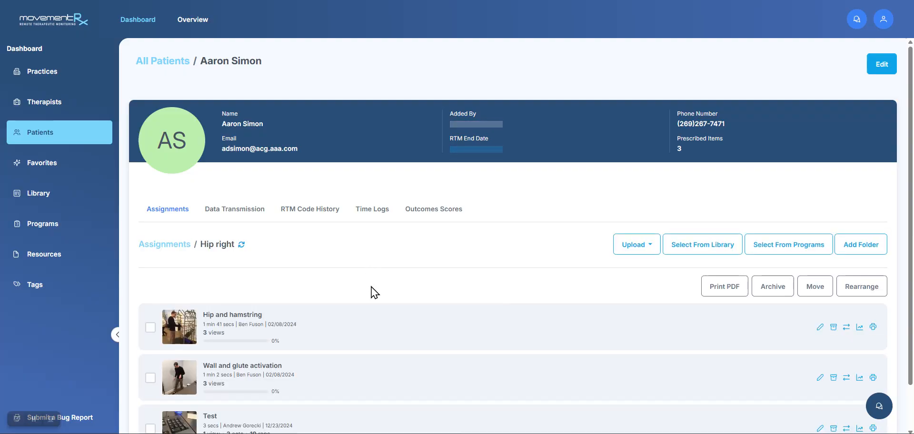
{"action": "scroll", "coordinate": [371, 289], "scroll_direction": "down", "scroll_amount": 1}
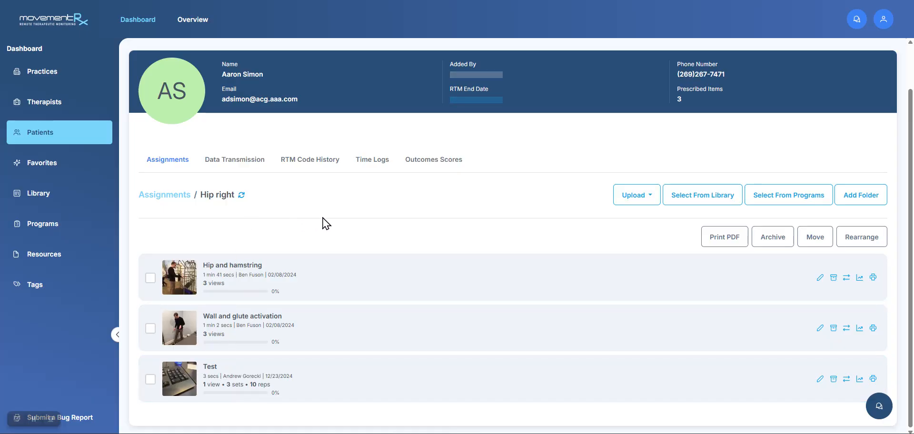
{"action": "left_click", "coordinate": [694, 198]}
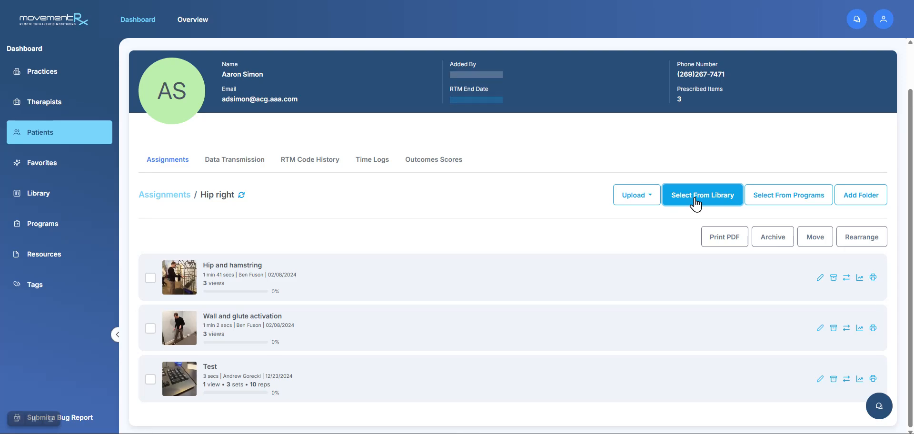
{"action": "left_click", "coordinate": [695, 200]}
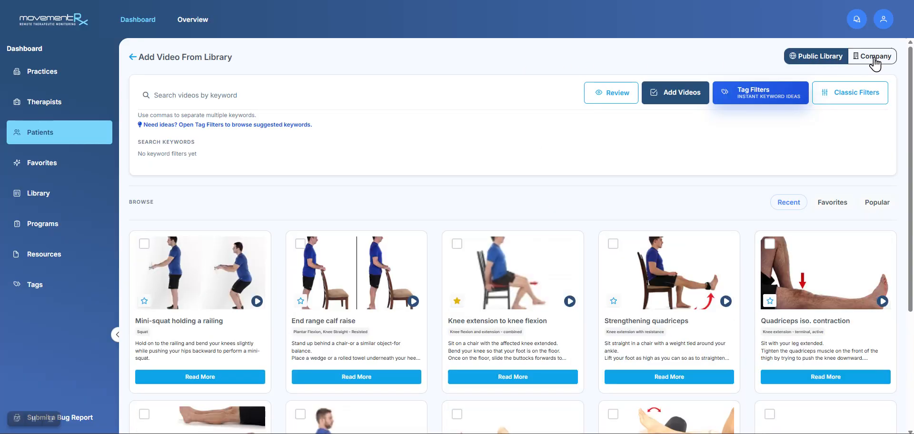
Look through the company's own video library, and return to the public library
{"action": "left_click", "coordinate": [875, 57]}
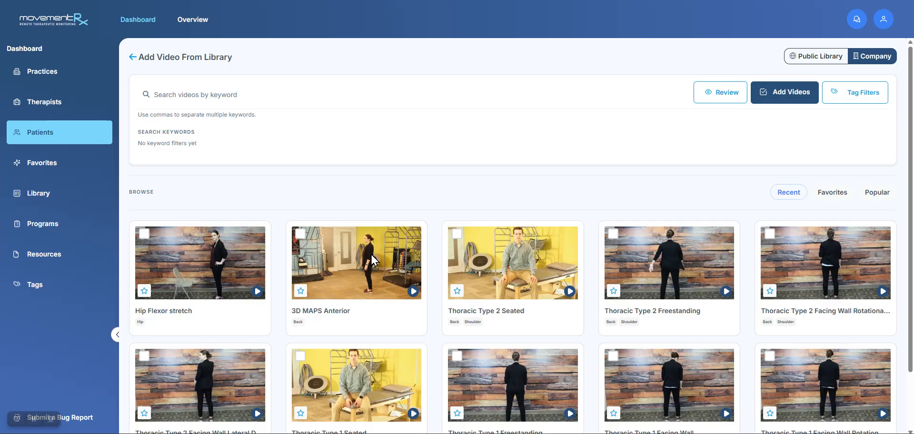
{"action": "scroll", "coordinate": [349, 294], "scroll_direction": "down", "scroll_amount": 3}
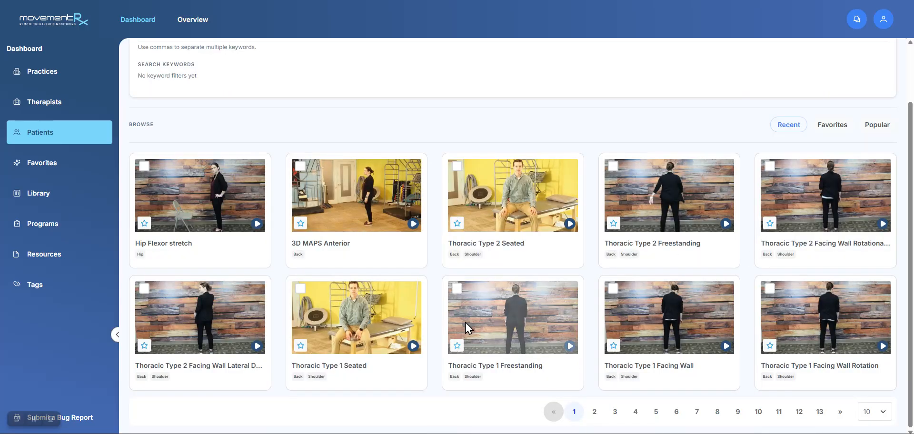
{"action": "scroll", "coordinate": [464, 322], "scroll_direction": "up", "scroll_amount": 3}
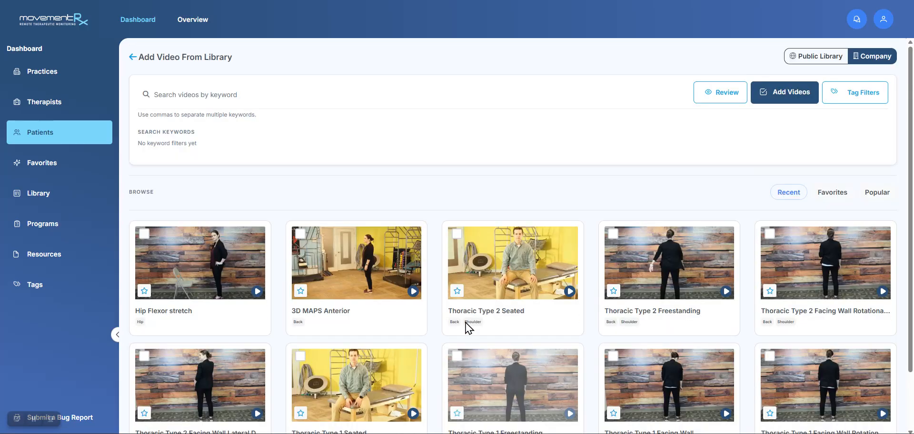
{"action": "left_click", "coordinate": [817, 57]}
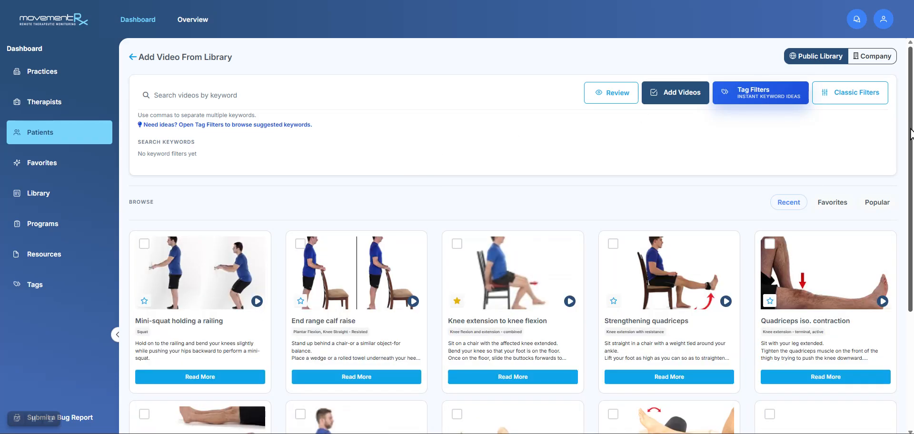
{"action": "mouse_move", "coordinate": [910, 129]}
{"action": "left_mouse_down"}
{"action": "mouse_move", "coordinate": [912, 231]}
{"action": "mouse_move", "coordinate": [911, 126]}
{"action": "left_mouse_up"}
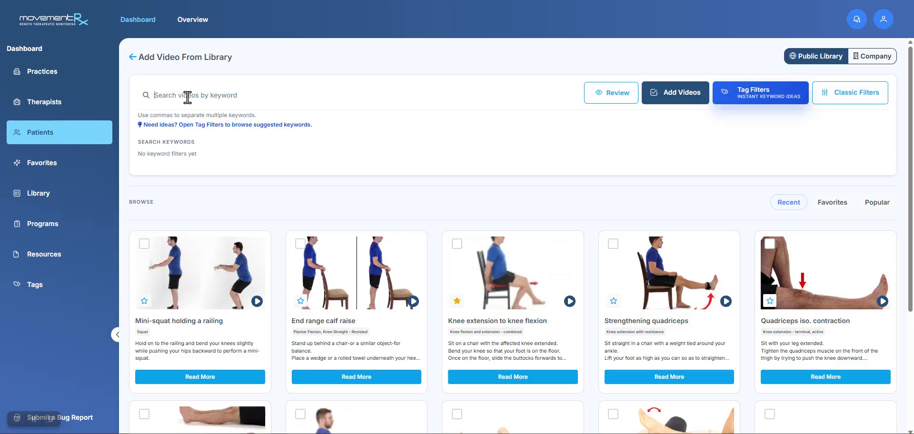
Search the public library for "hip extension" and look over the matching videos
{"action": "type", "text": "hip "}
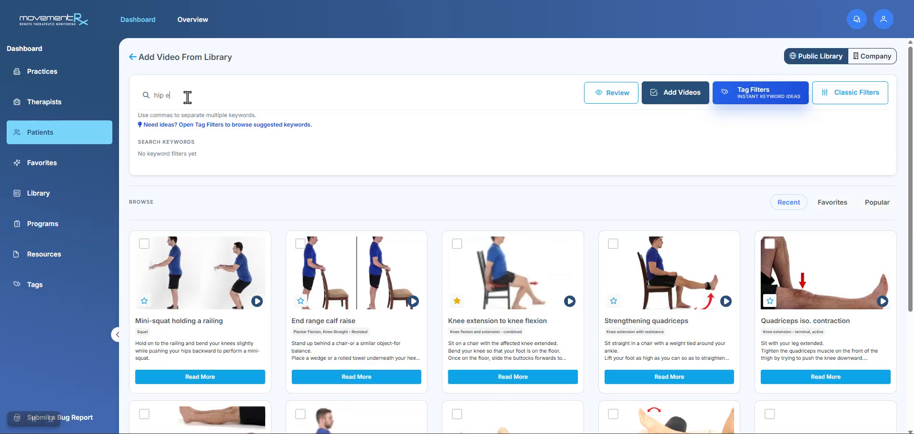
{"action": "type", "text": "extension"}
{"action": "key", "text": "Return"}
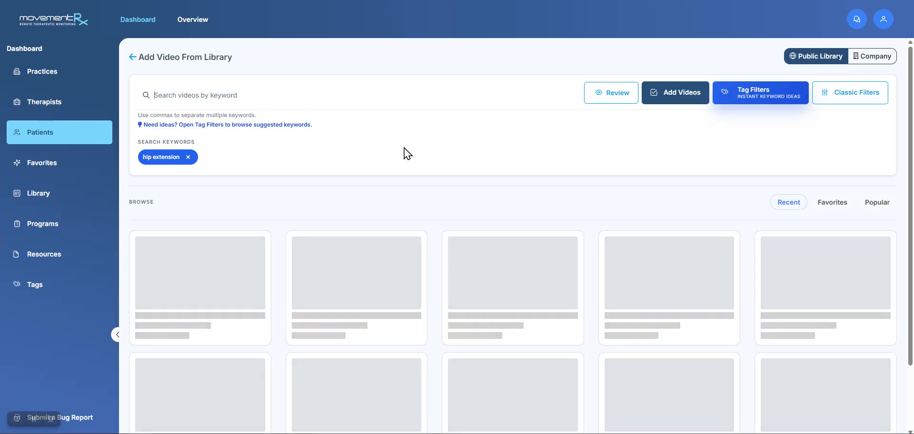
{"action": "scroll", "coordinate": [398, 169], "scroll_direction": "down", "scroll_amount": 2}
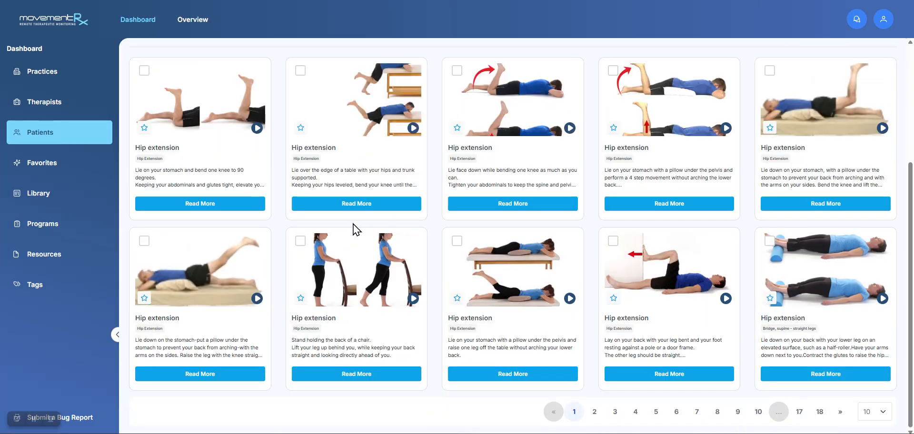
{"action": "scroll", "coordinate": [285, 205], "scroll_direction": "up", "scroll_amount": 2}
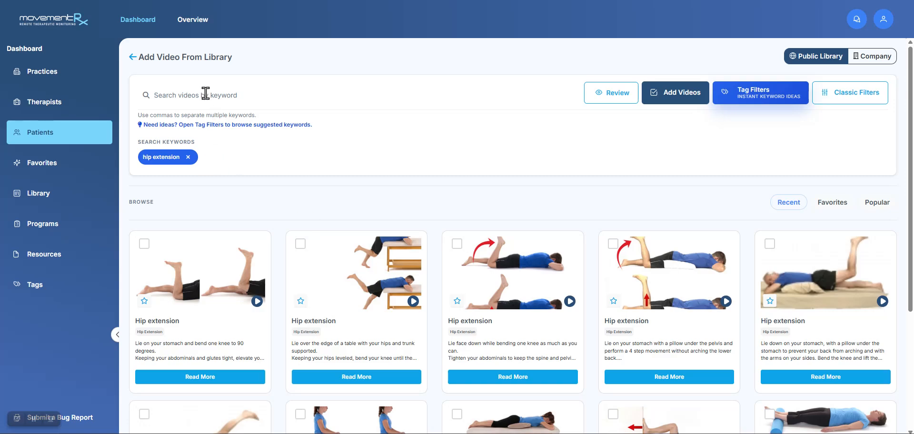
Narrow the search with the additional keyword "kneeling" and look over the matching videos
{"action": "type", "text": "kneeling"}
{"action": "key", "text": "Return"}
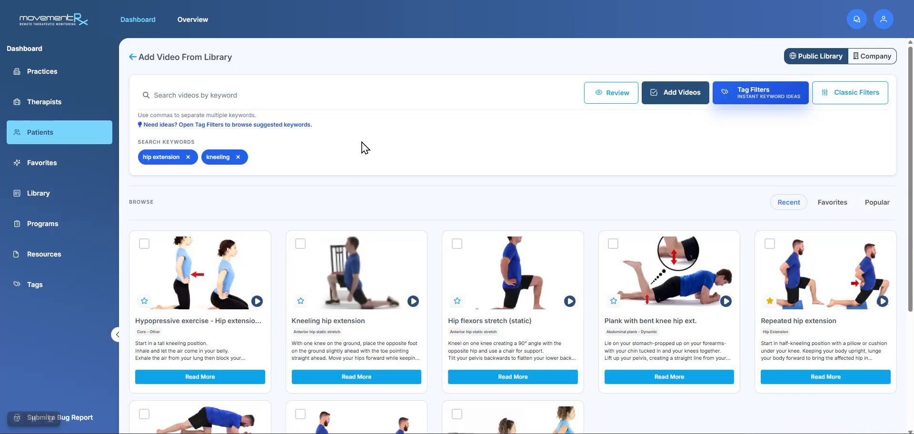
{"action": "scroll", "coordinate": [365, 148], "scroll_direction": "down", "scroll_amount": 4}
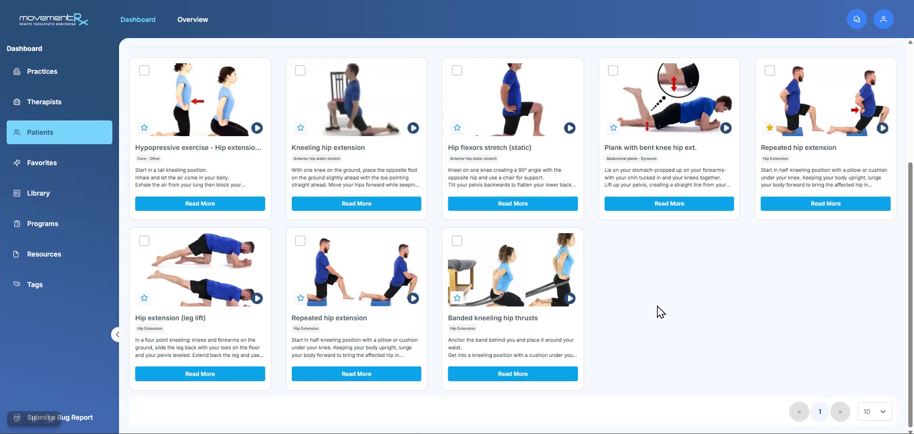
{"action": "scroll", "coordinate": [660, 312], "scroll_direction": "up", "scroll_amount": 4}
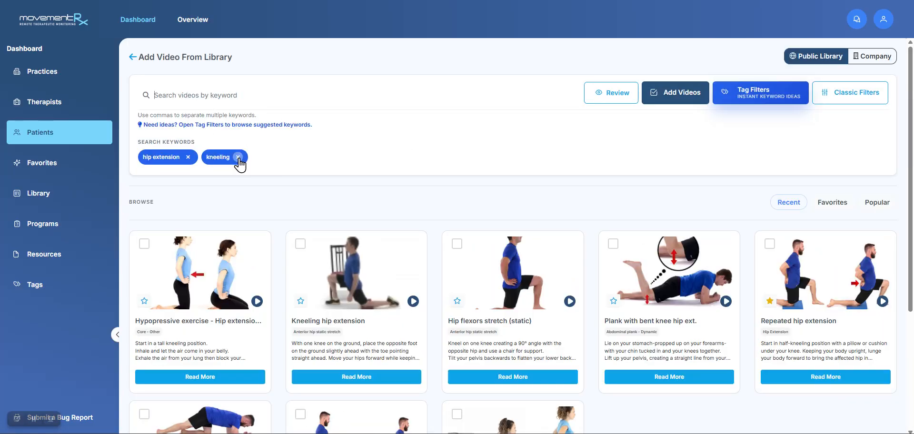
Remove the "kneeling" and "hip extension" keywords from the video search
{"action": "left_click", "coordinate": [238, 157]}
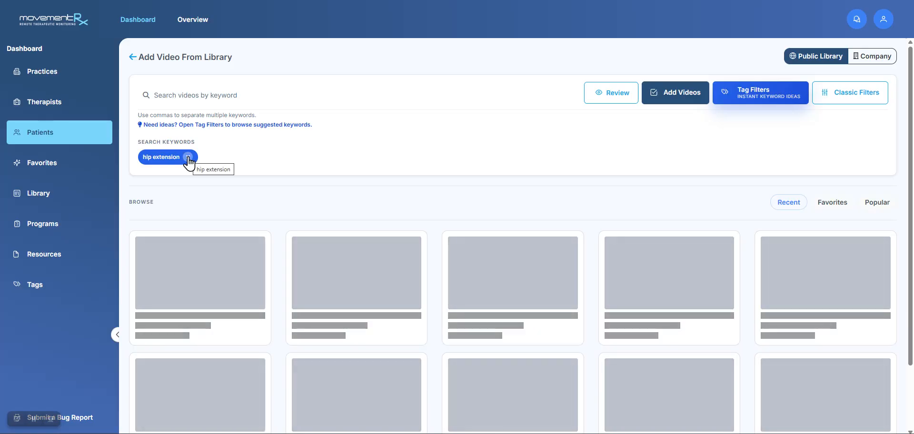
{"action": "left_click", "coordinate": [188, 158]}
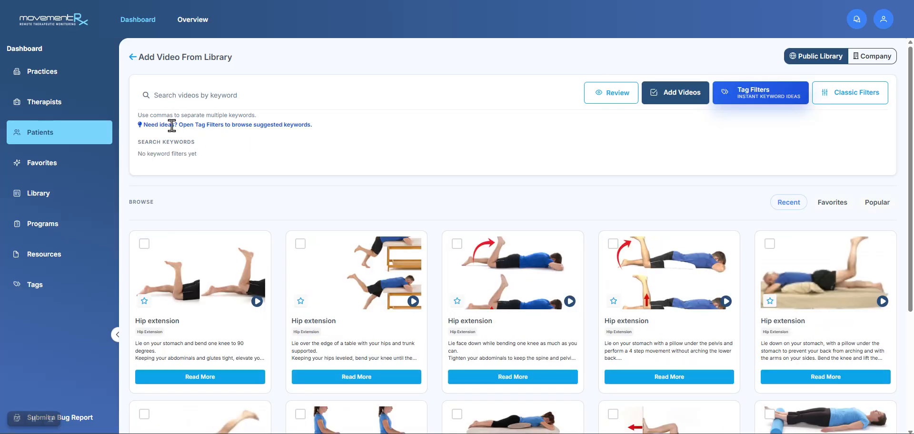
{"action": "left_click_drag", "start_coordinate": [178, 125], "coordinate": [144, 126]}
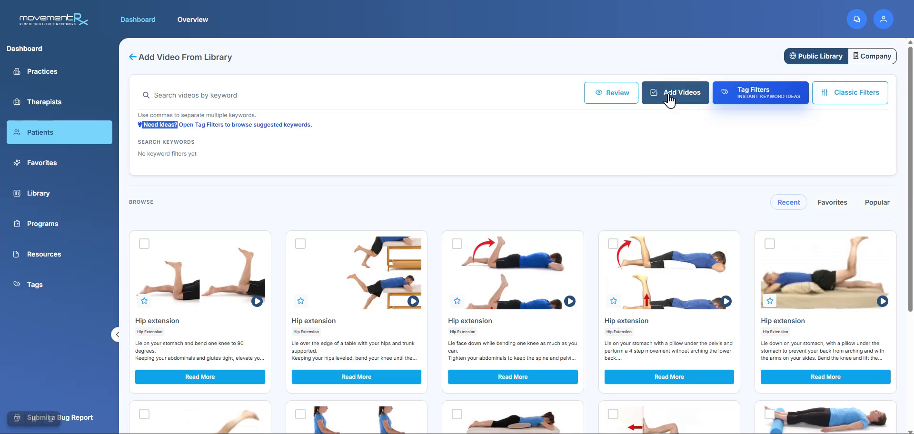
Open the tag filters and review the tags offered under Anatomy, Movement, Type, Position and Equipment
{"action": "left_click", "coordinate": [751, 99]}
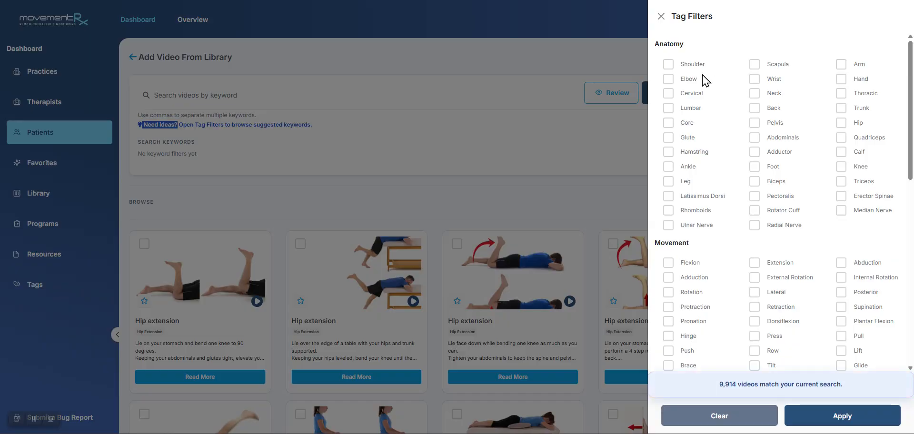
{"action": "left_click_drag", "start_coordinate": [684, 43], "coordinate": [661, 45]}
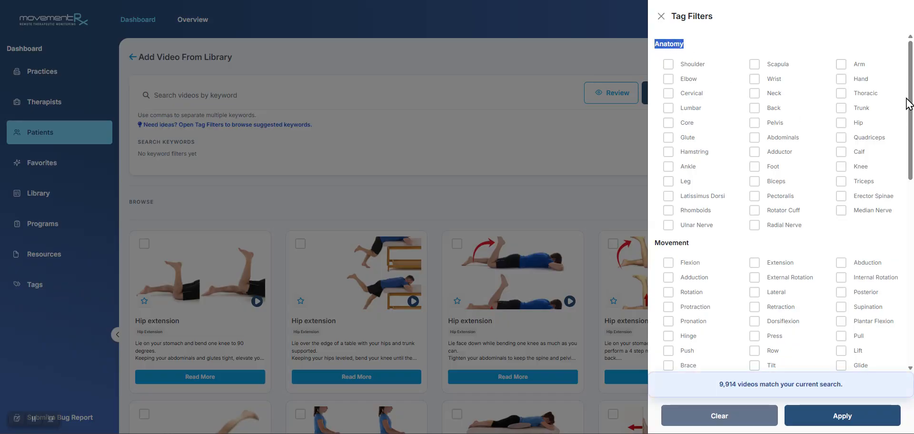
{"action": "scroll", "coordinate": [909, 104], "scroll_direction": "down", "scroll_amount": 1}
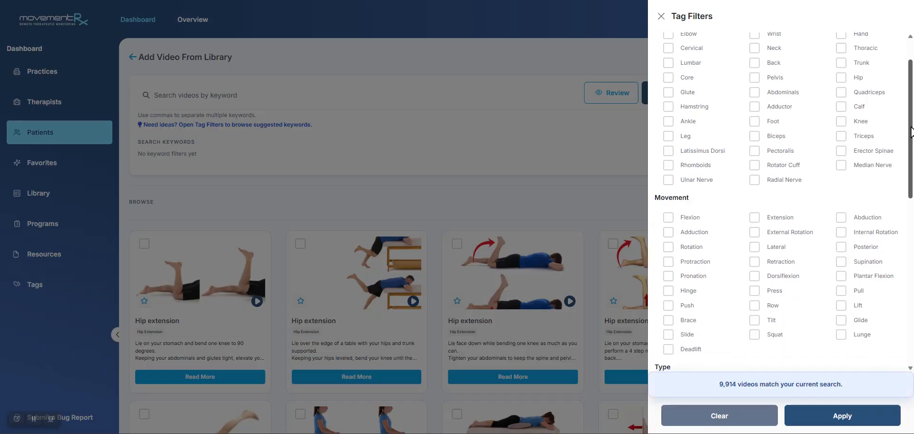
{"action": "scroll", "coordinate": [700, 210], "scroll_direction": "down", "scroll_amount": 4}
{"action": "scroll", "coordinate": [680, 230], "scroll_direction": "down", "scroll_amount": 3}
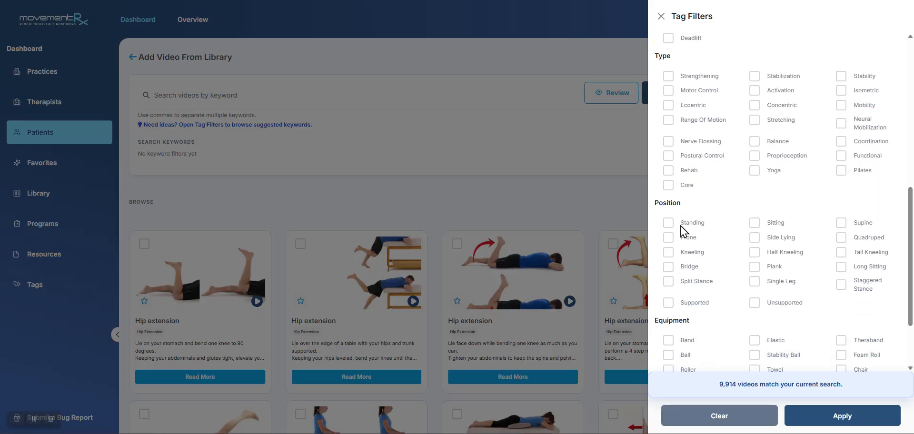
{"action": "left_click_drag", "start_coordinate": [911, 245], "coordinate": [912, 90]}
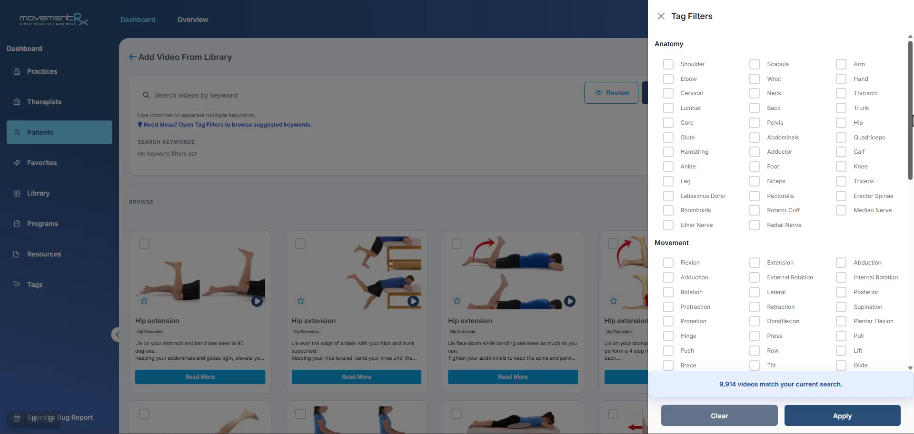
{"action": "scroll", "coordinate": [752, 266], "scroll_direction": "down", "scroll_amount": 1}
{"action": "left_click_drag", "start_coordinate": [910, 150], "coordinate": [912, 269]}
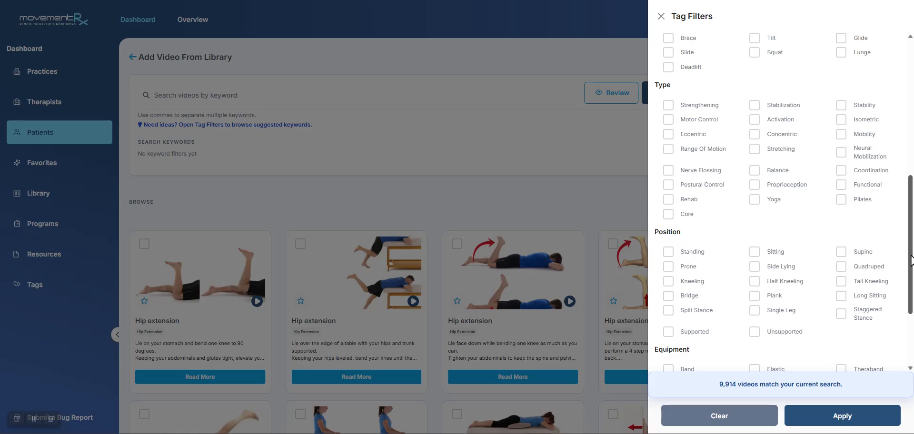
{"action": "left_click_drag", "start_coordinate": [911, 261], "coordinate": [910, 119]}
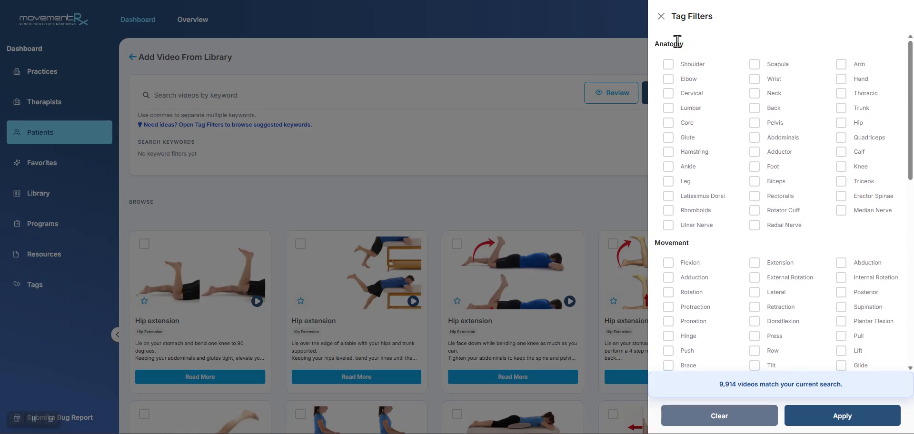
Filter the videos by the tags Hip, Extension and Half Kneeling, and look over the matching exercises
{"action": "left_click", "coordinate": [839, 125]}
{"action": "scroll", "coordinate": [840, 128], "scroll_direction": "down", "scroll_amount": 2}
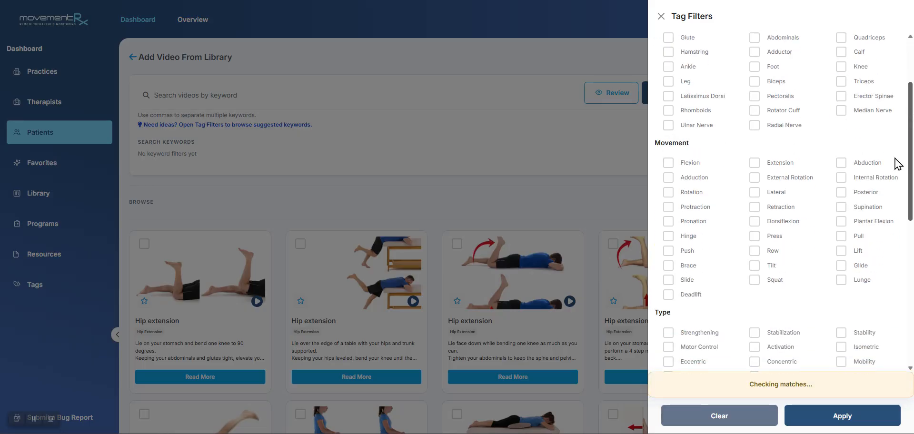
{"action": "left_click", "coordinate": [755, 163]}
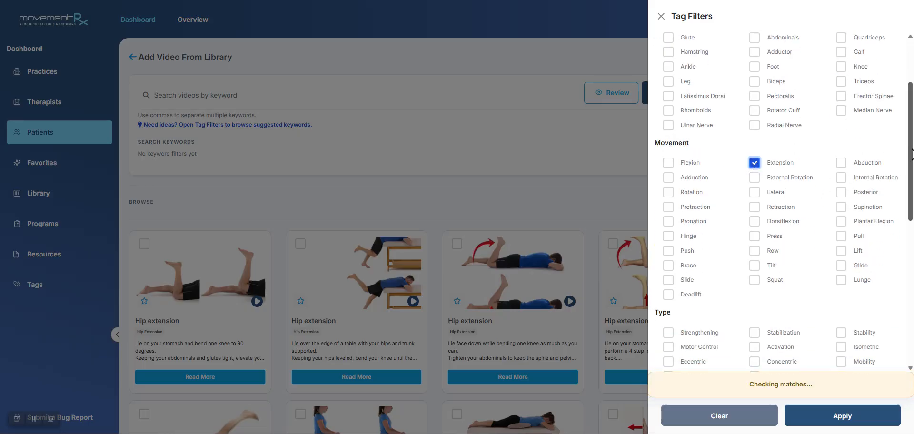
{"action": "left_click_drag", "start_coordinate": [912, 157], "coordinate": [912, 270]}
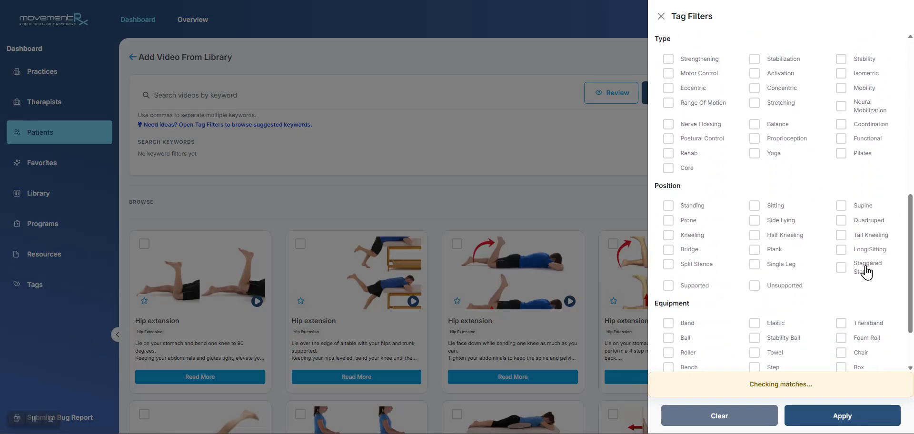
{"action": "left_click", "coordinate": [754, 235]}
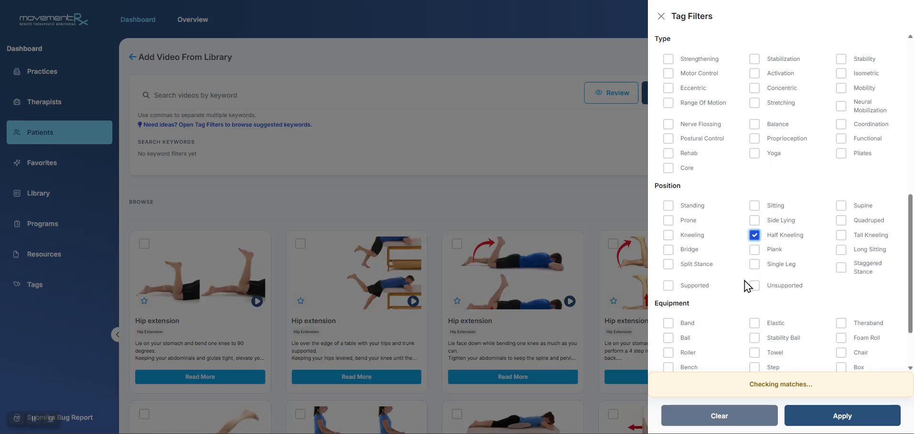
{"action": "left_click", "coordinate": [842, 415]}
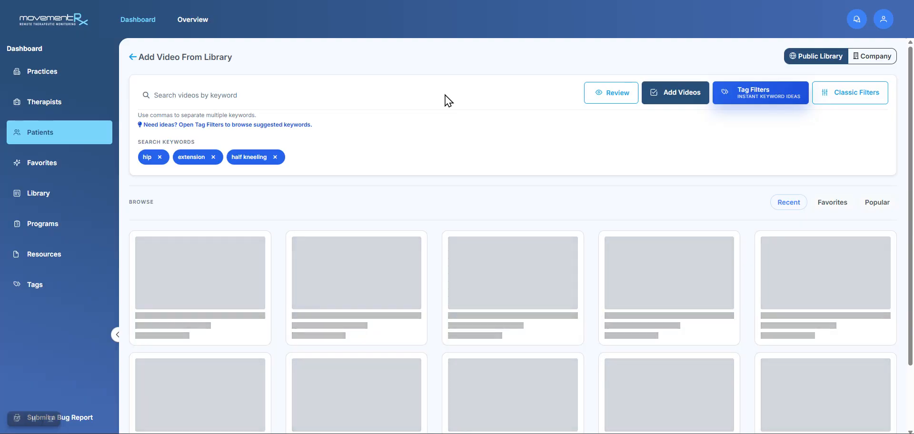
{"action": "scroll", "coordinate": [450, 132], "scroll_direction": "down", "scroll_amount": 4}
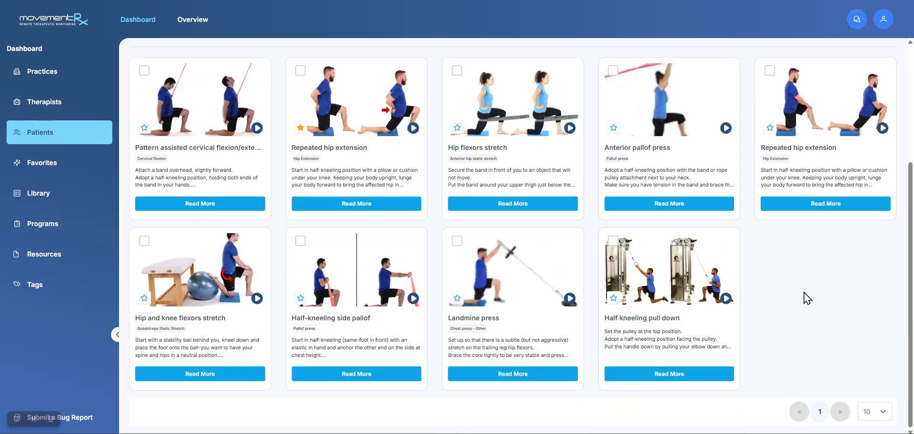
{"action": "scroll", "coordinate": [808, 297], "scroll_direction": "up", "scroll_amount": 4}
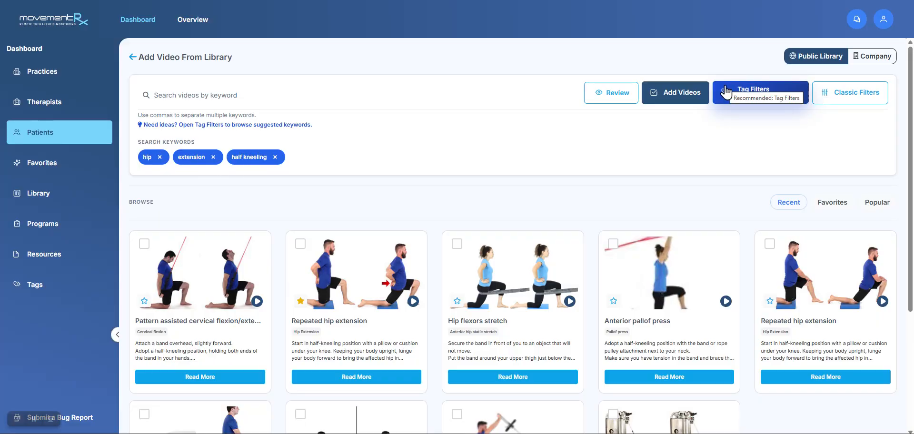
Open the classic filters and browse through Rehab, Orthopaedics and Body Parts to the Hip filter options
{"action": "left_click", "coordinate": [837, 101]}
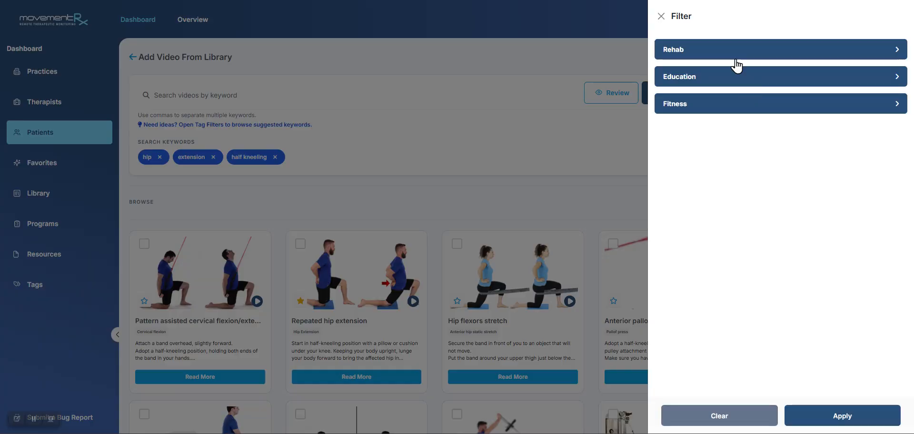
{"action": "left_click", "coordinate": [679, 56]}
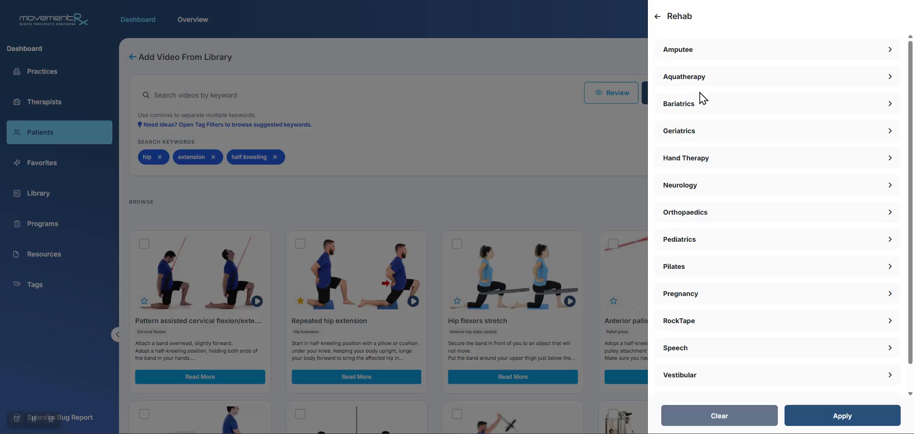
{"action": "scroll", "coordinate": [696, 128], "scroll_direction": "down", "scroll_amount": 1}
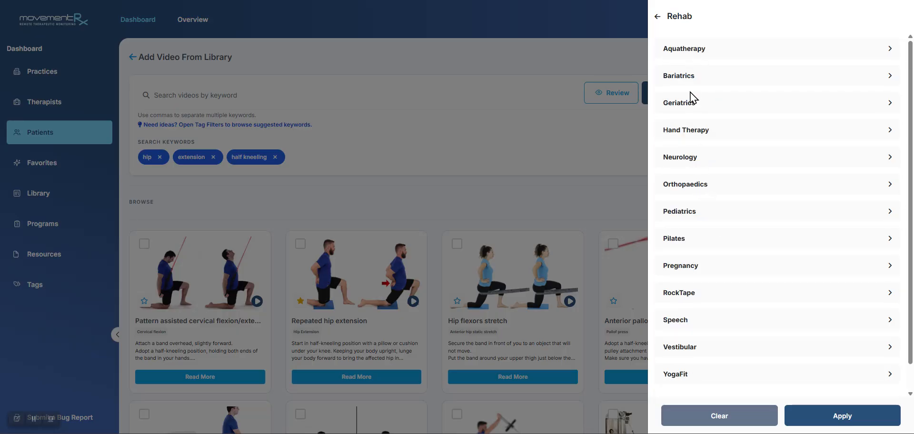
{"action": "scroll", "coordinate": [689, 71], "scroll_direction": "up", "scroll_amount": 1}
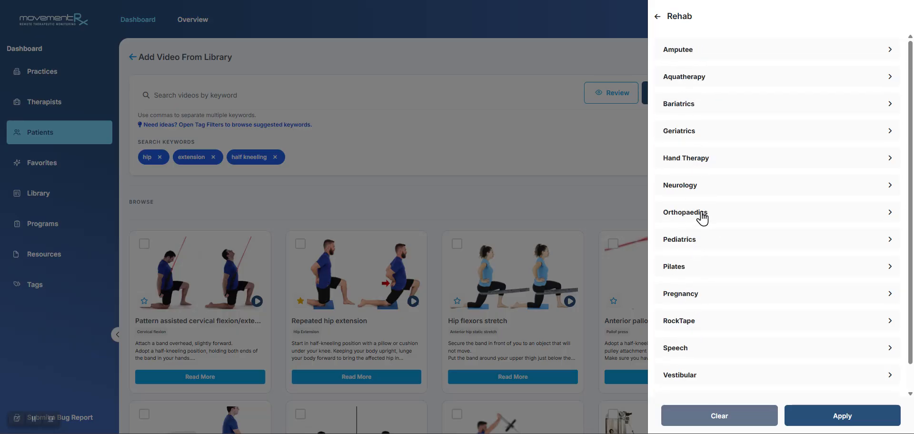
{"action": "left_click", "coordinate": [699, 212]}
{"action": "left_click", "coordinate": [675, 60]}
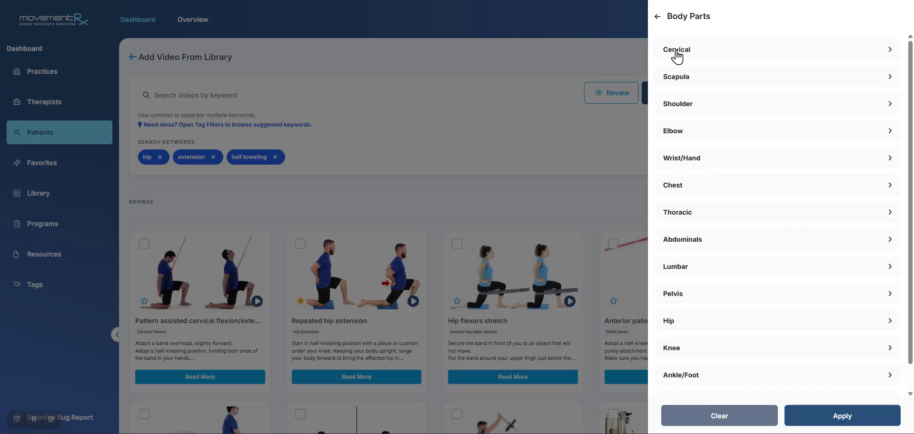
{"action": "scroll", "coordinate": [691, 238], "scroll_direction": "down", "scroll_amount": 1}
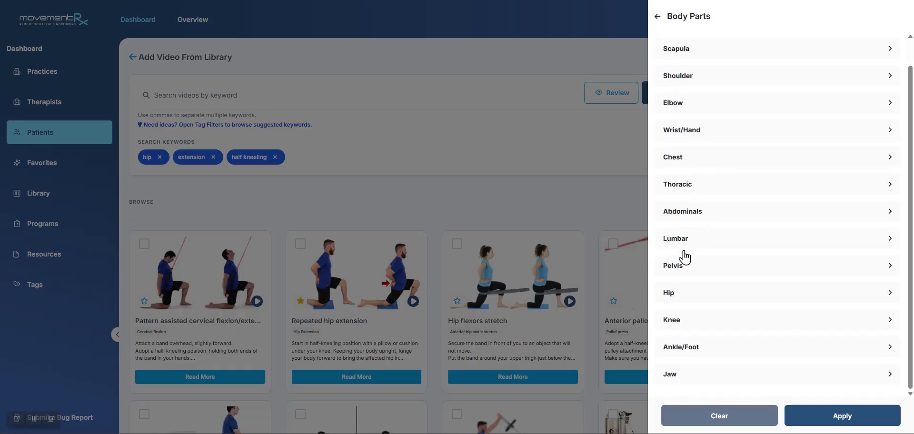
{"action": "left_click", "coordinate": [679, 290]}
Apply the Hip extension classic filter and look over the matching exercise videos
{"action": "left_click", "coordinate": [665, 54]}
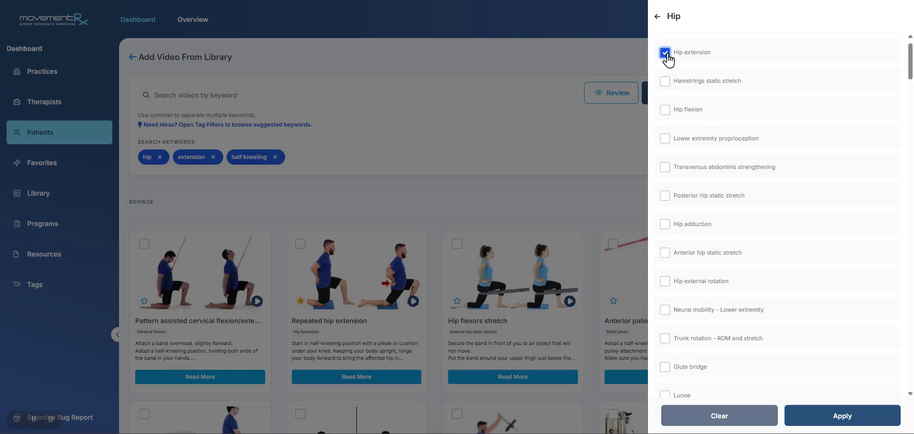
{"action": "scroll", "coordinate": [763, 237], "scroll_direction": "down", "scroll_amount": 5}
{"action": "scroll", "coordinate": [765, 236], "scroll_direction": "up", "scroll_amount": 6}
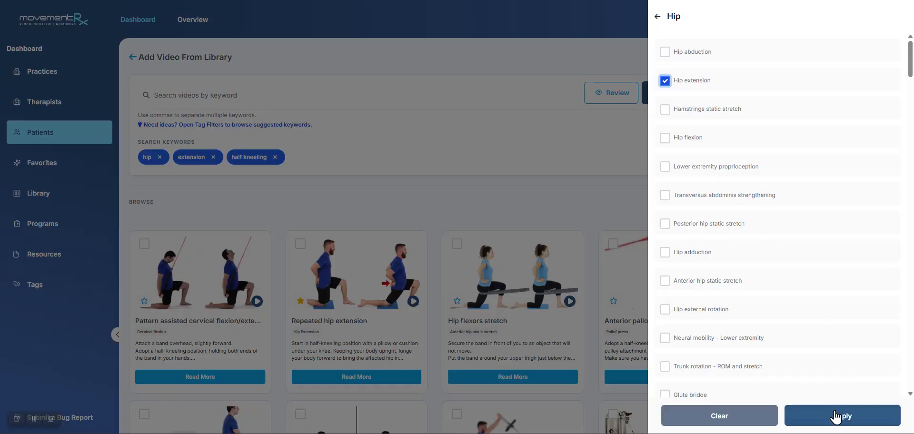
{"action": "left_click", "coordinate": [794, 418]}
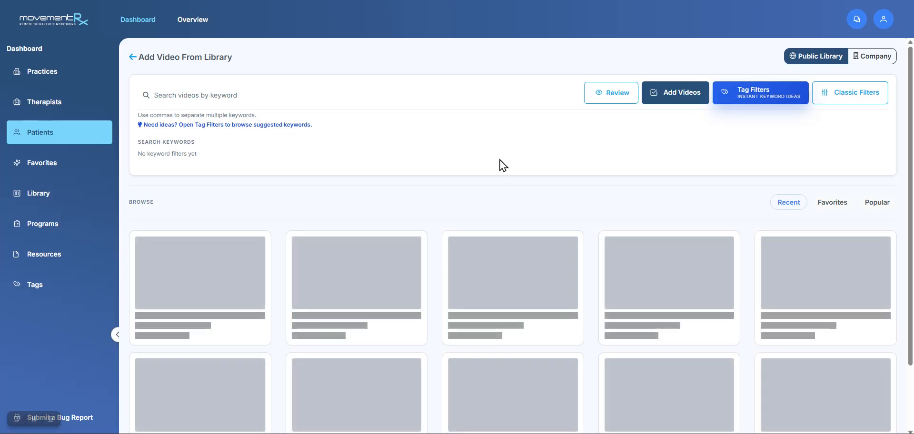
{"action": "scroll", "coordinate": [469, 228], "scroll_direction": "down", "scroll_amount": 4}
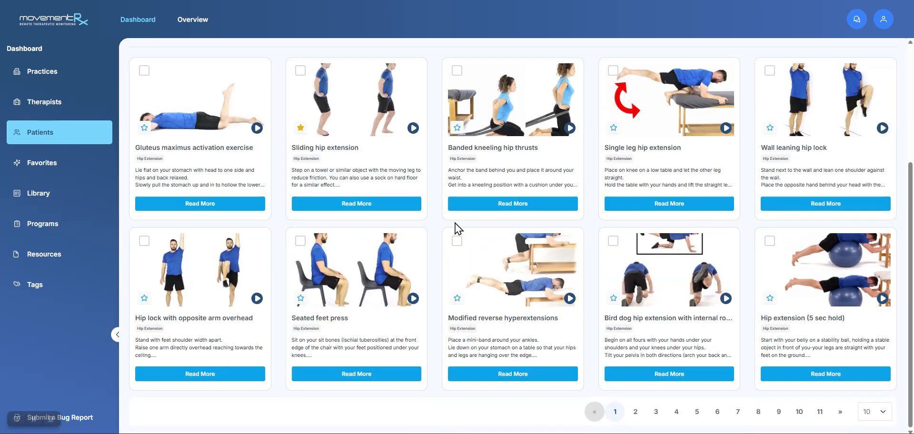
{"action": "scroll", "coordinate": [453, 225], "scroll_direction": "up", "scroll_amount": 2}
{"action": "scroll", "coordinate": [427, 213], "scroll_direction": "up", "scroll_amount": 2}
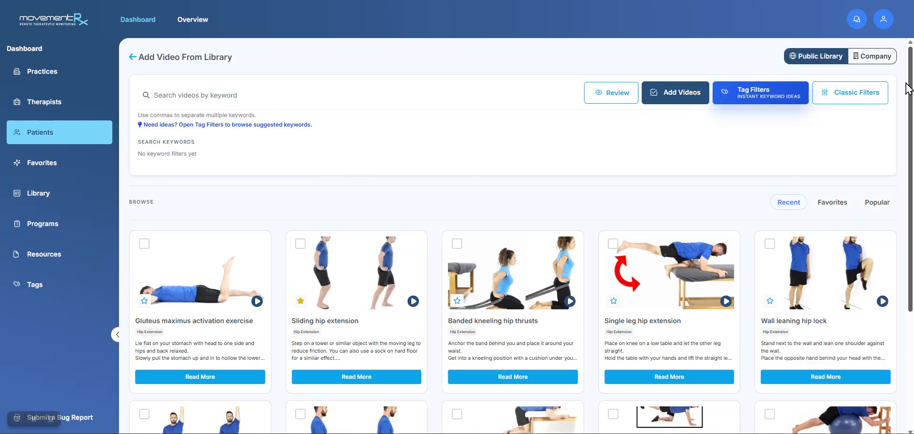
Switch to the company's own video library and review the custom tags offered for filtering it
{"action": "left_click", "coordinate": [860, 57]}
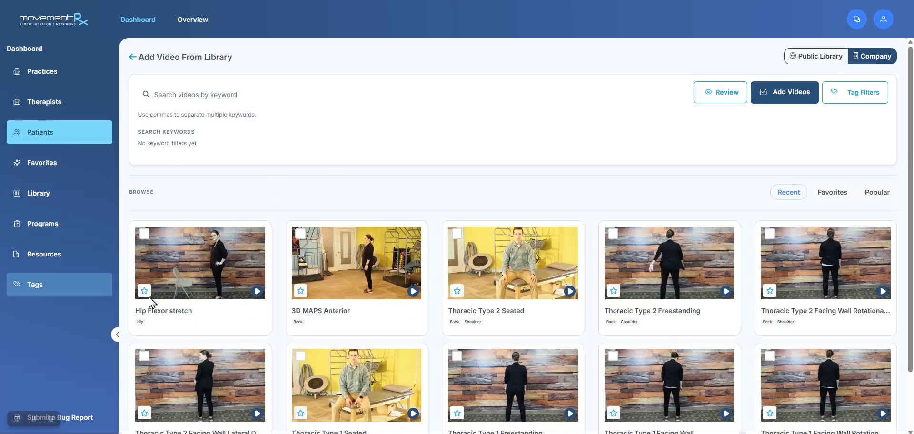
{"action": "left_click", "coordinate": [864, 96]}
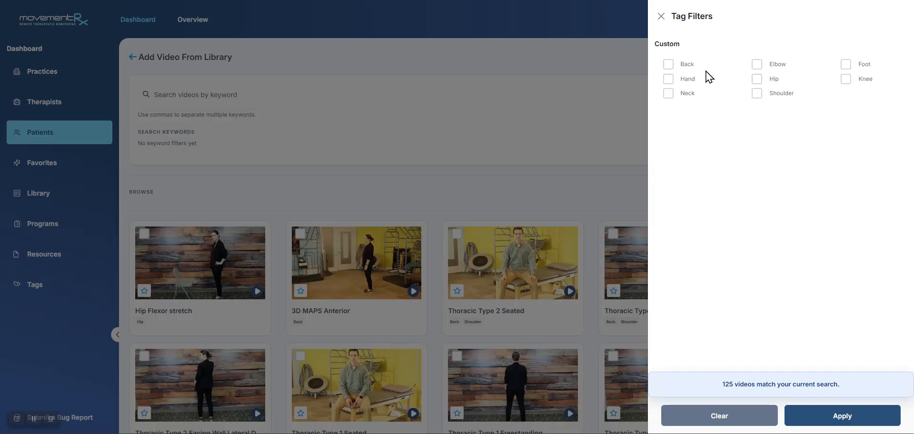
{"action": "left_click", "coordinate": [661, 23]}
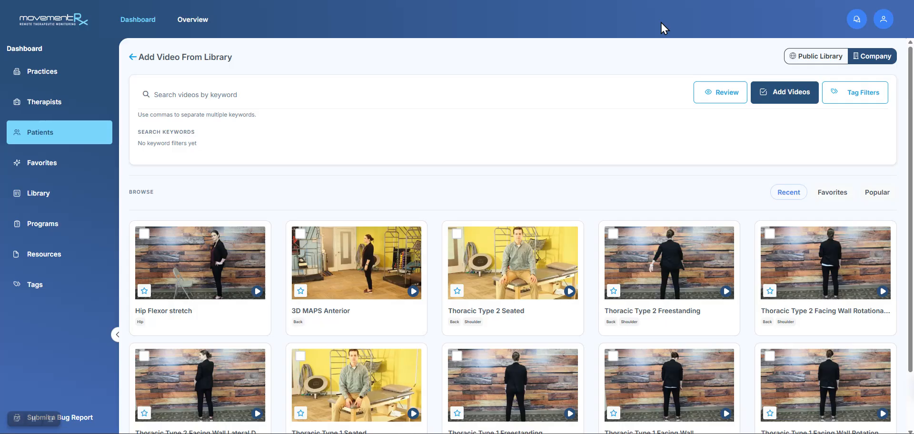
Add a non-global tag named Golf to the company's tags
{"action": "left_click", "coordinate": [32, 288]}
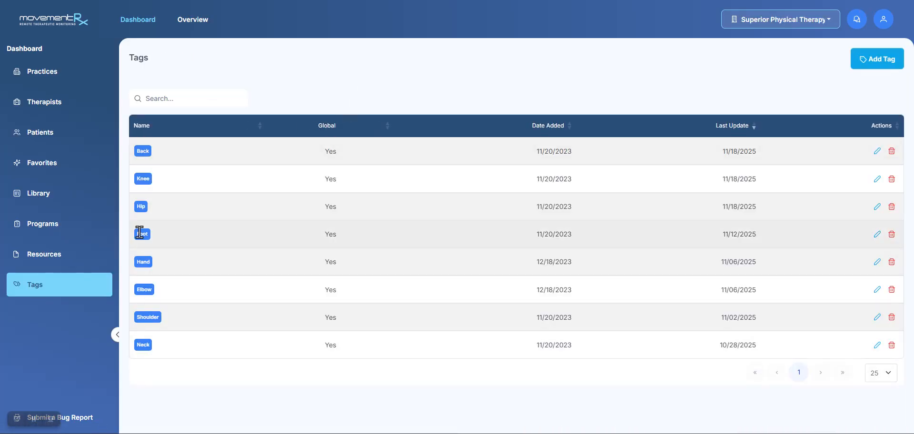
{"action": "left_click", "coordinate": [859, 63]}
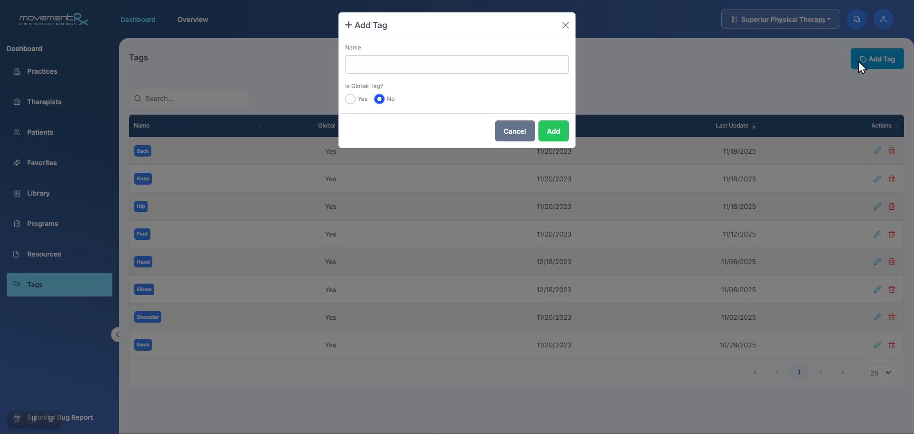
{"action": "left_click", "coordinate": [446, 67]}
{"action": "type", "text": "Golf"}
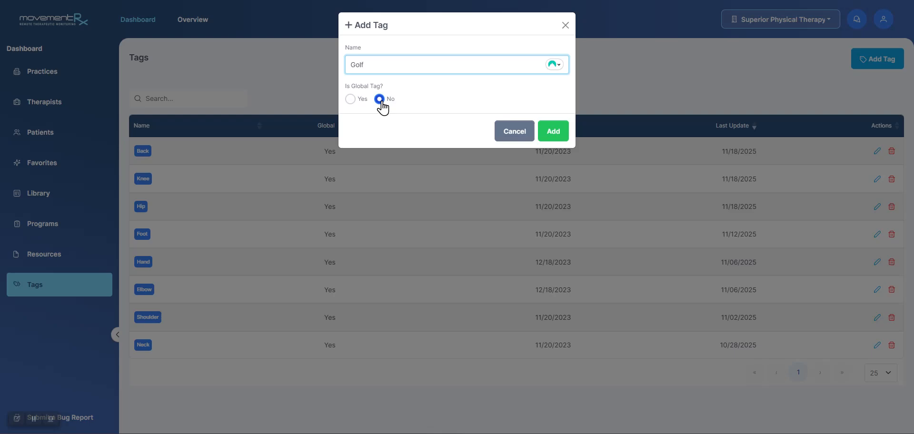
{"action": "left_click", "coordinate": [548, 135]}
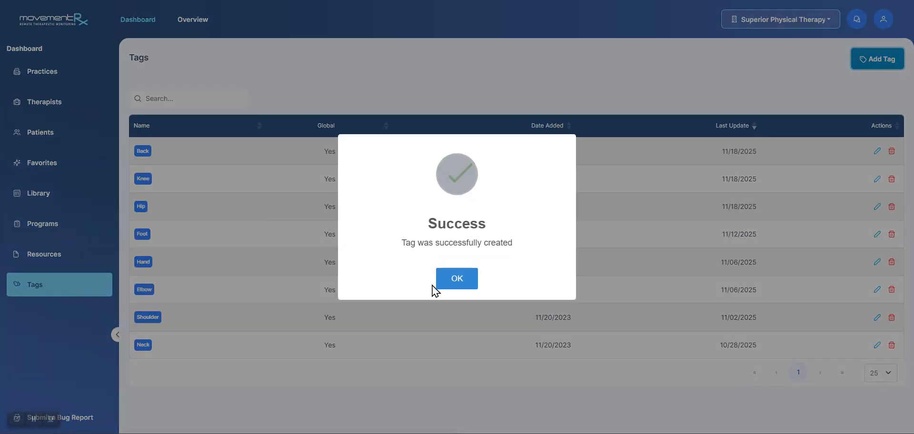
{"action": "left_click", "coordinate": [434, 284]}
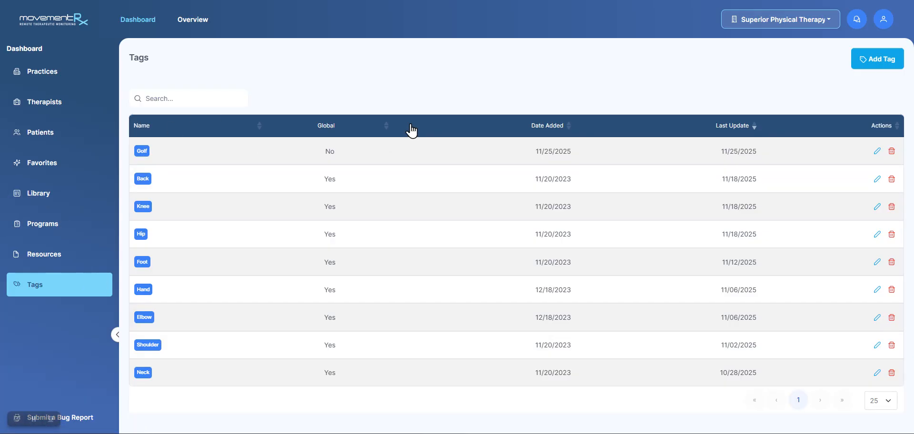
Return to the patient list and open the first listed patient's Hip right assignment folder
{"action": "key", "text": "alt+Left"}
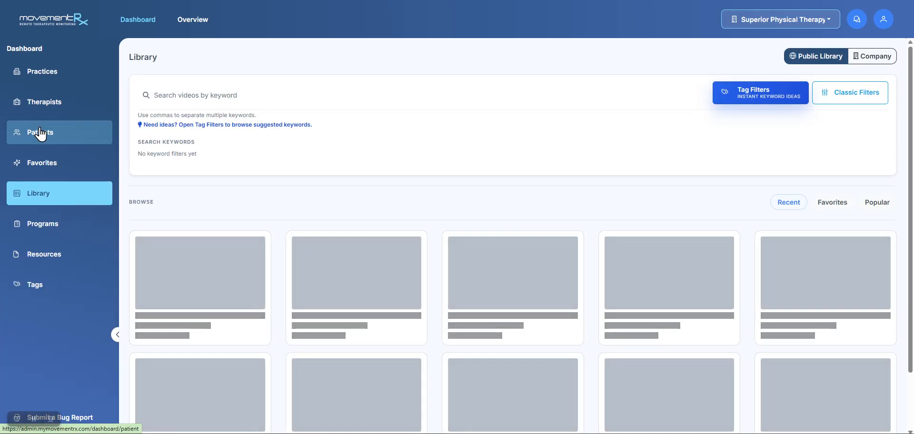
{"action": "left_click", "coordinate": [40, 134]}
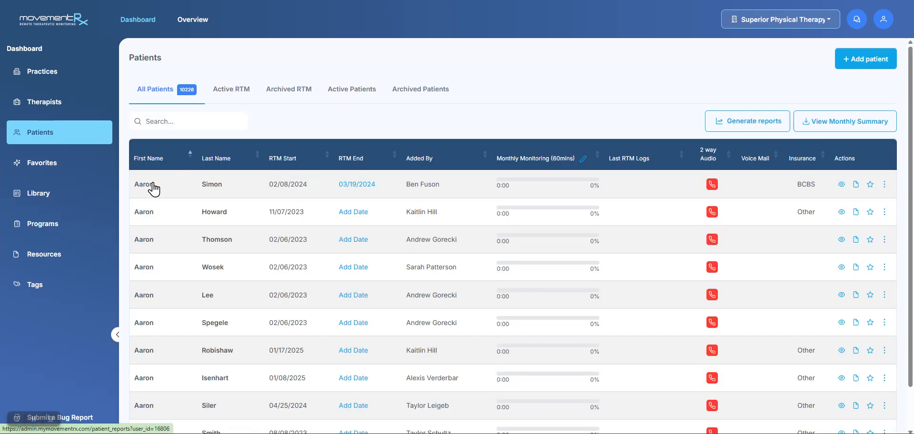
{"action": "left_click", "coordinate": [154, 189]}
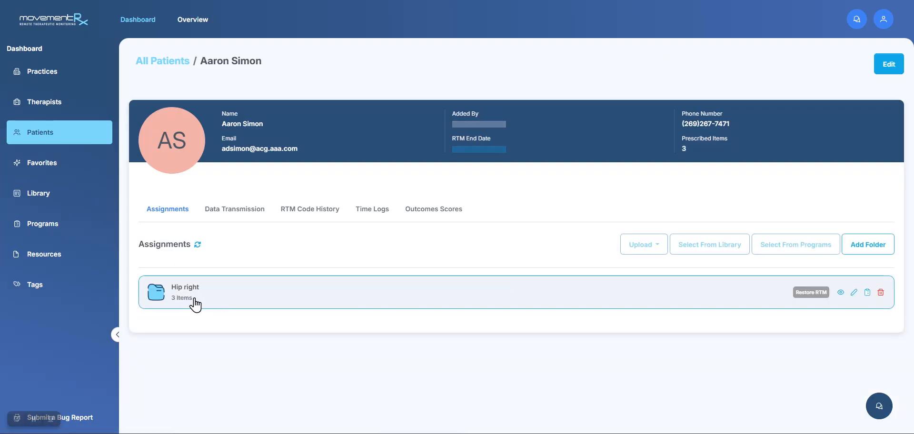
{"action": "left_click", "coordinate": [194, 301]}
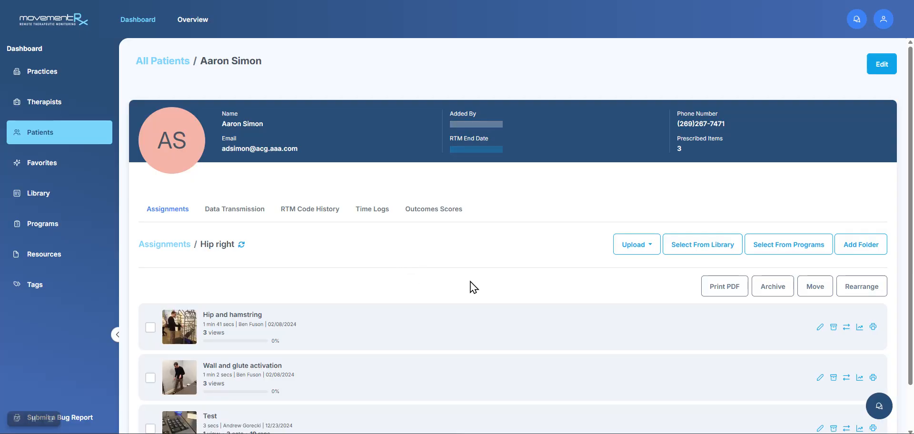
Open the Back Pain- Stenosis (AG) program as a source for the patient's folder and select all its videos
{"action": "left_click", "coordinate": [783, 257]}
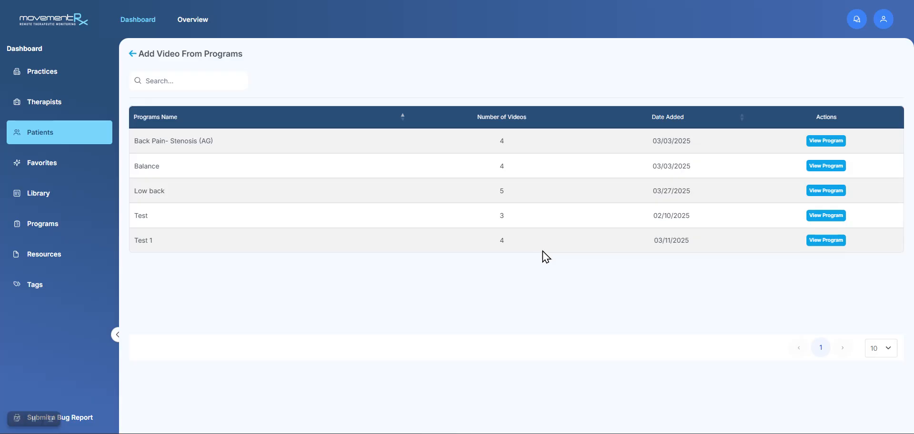
{"action": "left_click", "coordinate": [156, 146]}
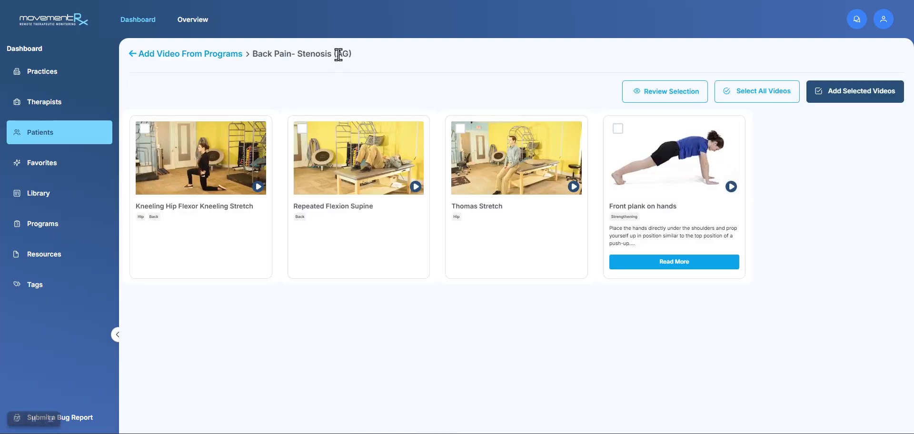
{"action": "left_click", "coordinate": [752, 93]}
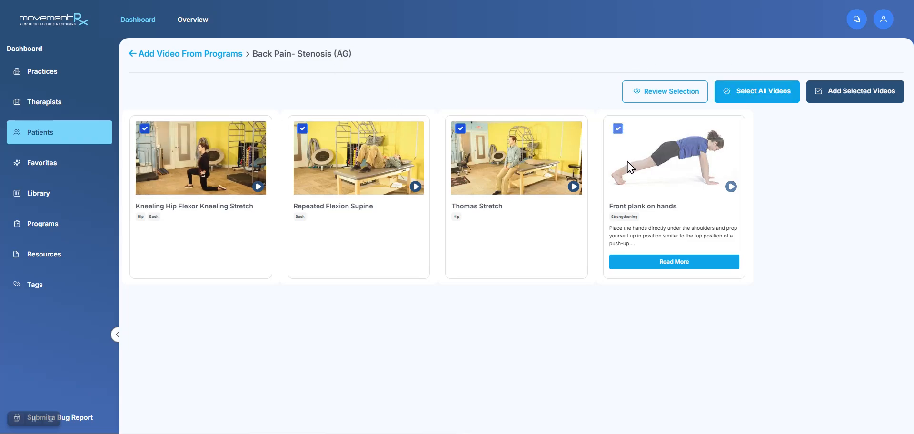
Deselect Front plank on hands, Thomas Stretch, Repeated Flexion Supine and Kneeling Hip Flexor Kneeling Stretch
{"action": "left_click", "coordinate": [618, 129]}
{"action": "left_click", "coordinate": [460, 129]}
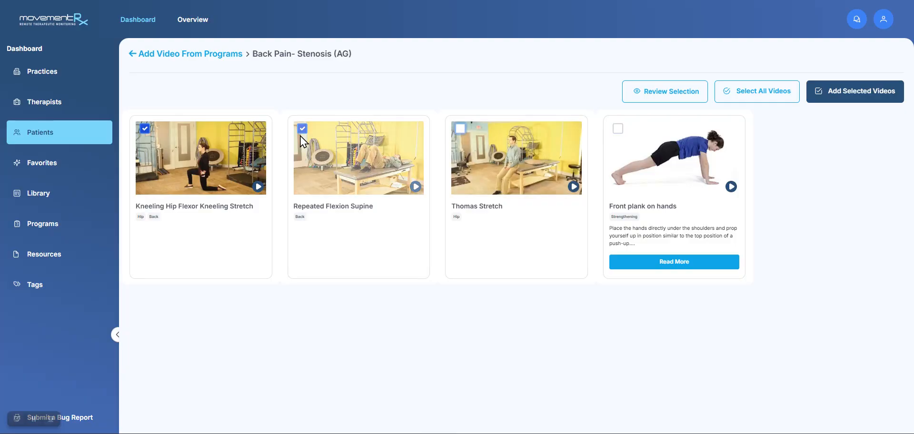
{"action": "left_click", "coordinate": [300, 131]}
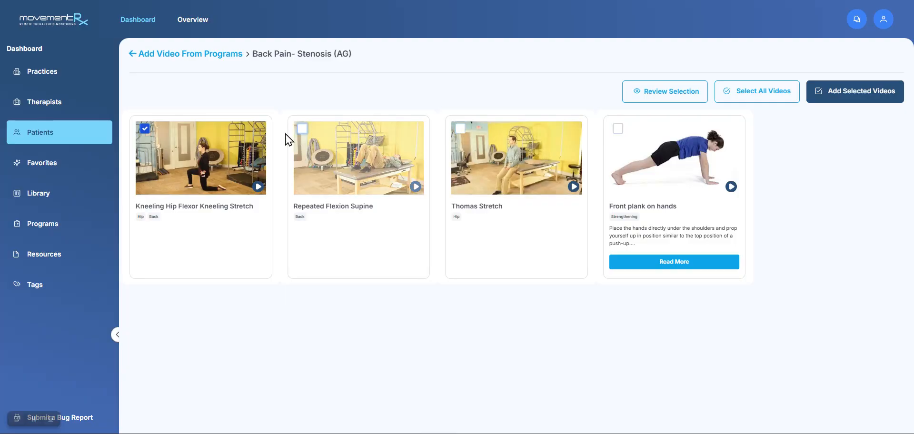
{"action": "left_click", "coordinate": [145, 129]}
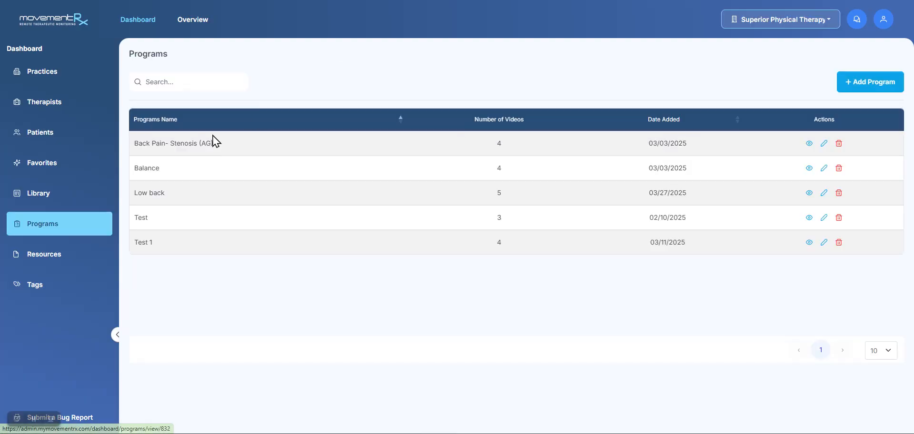
Create a program named Demo Program and open the library to select videos for it
{"action": "left_click", "coordinate": [857, 85]}
{"action": "left_click", "coordinate": [452, 211]}
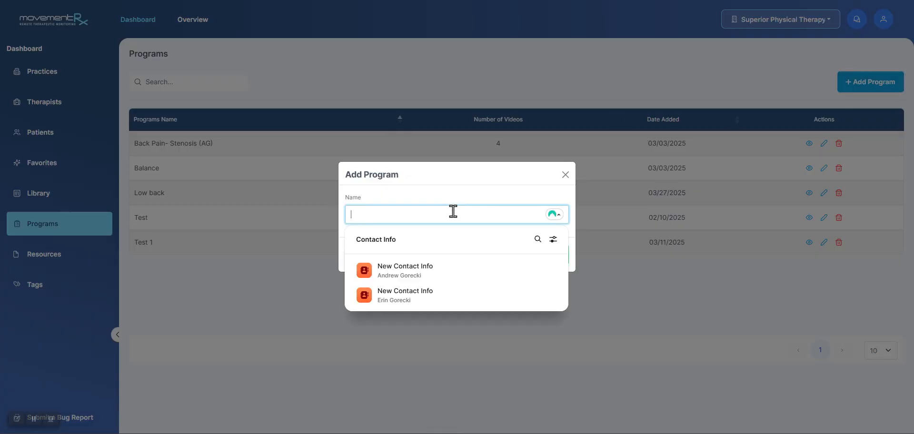
{"action": "type", "text": "Demo Program"}
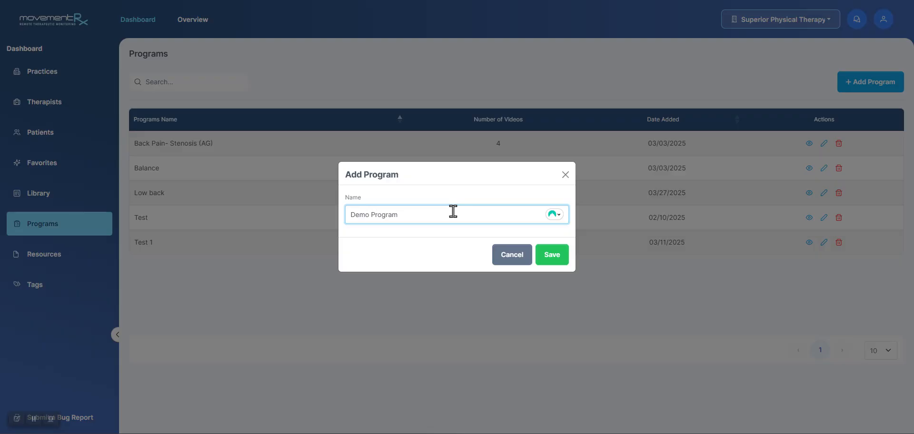
{"action": "left_click", "coordinate": [561, 261]}
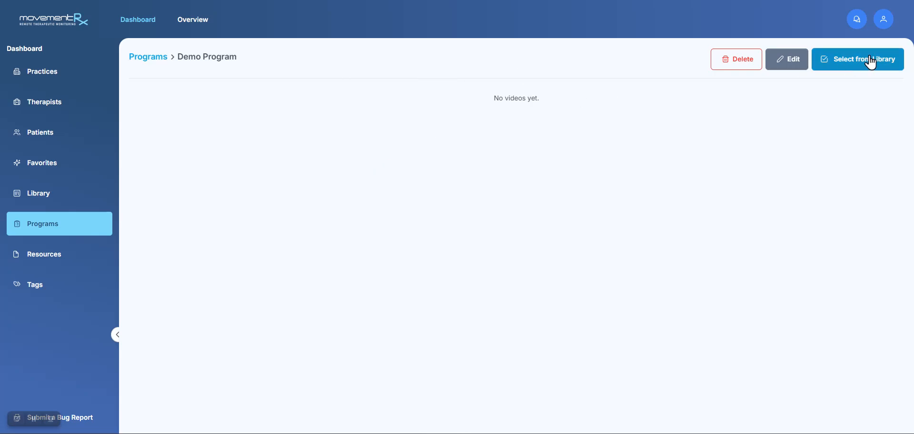
{"action": "left_click", "coordinate": [839, 69]}
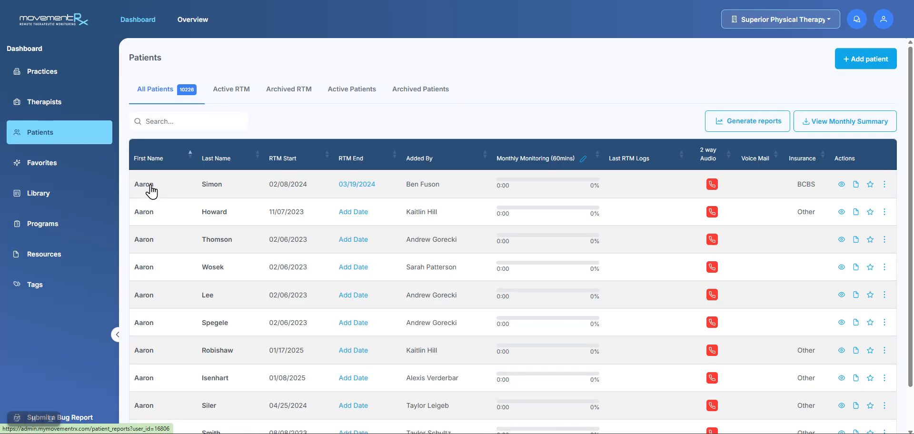
Reopen the first patient's record from the patient list and go into the Hip right folder
{"action": "left_click", "coordinate": [153, 186]}
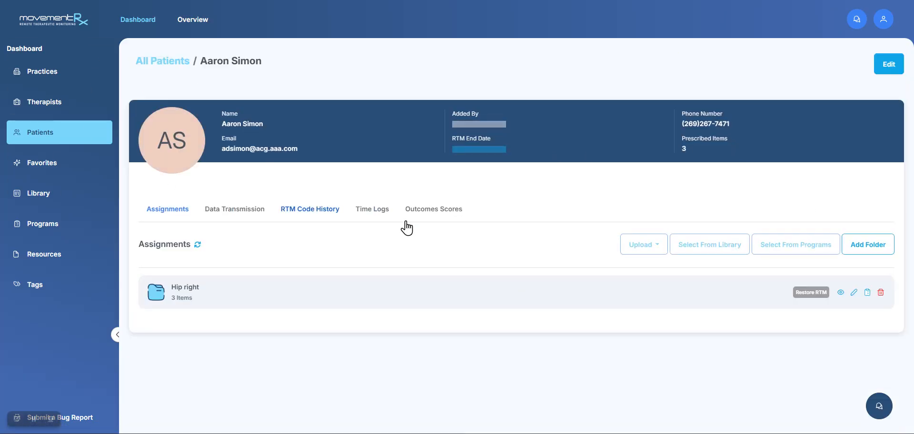
{"action": "left_click", "coordinate": [220, 297]}
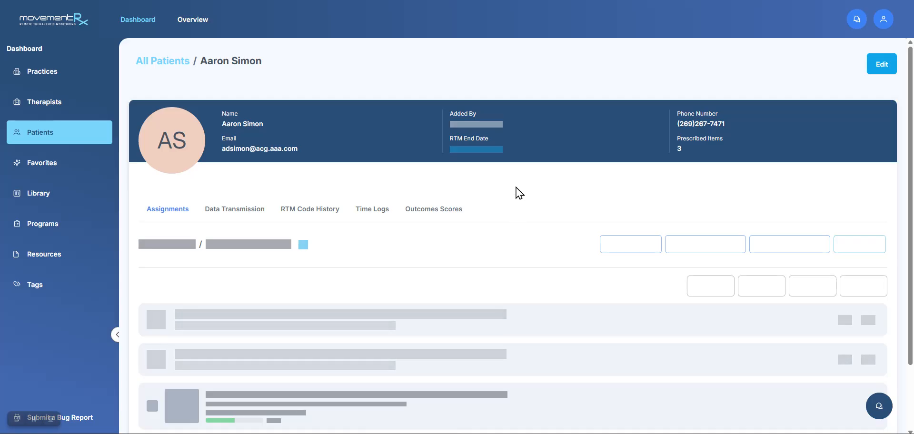
Start a video upload to the Hip right folder with the file Demo of Exercise Library options.mp4 and cancel it without uploading
{"action": "left_click", "coordinate": [635, 247]}
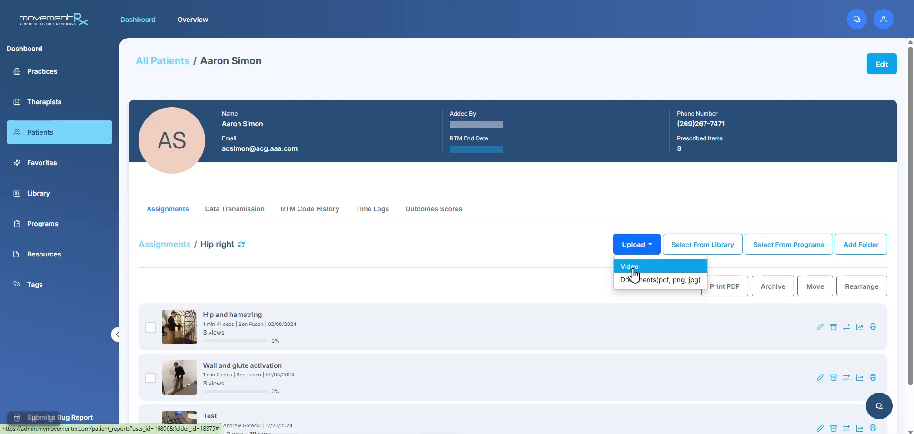
{"action": "left_click", "coordinate": [630, 268]}
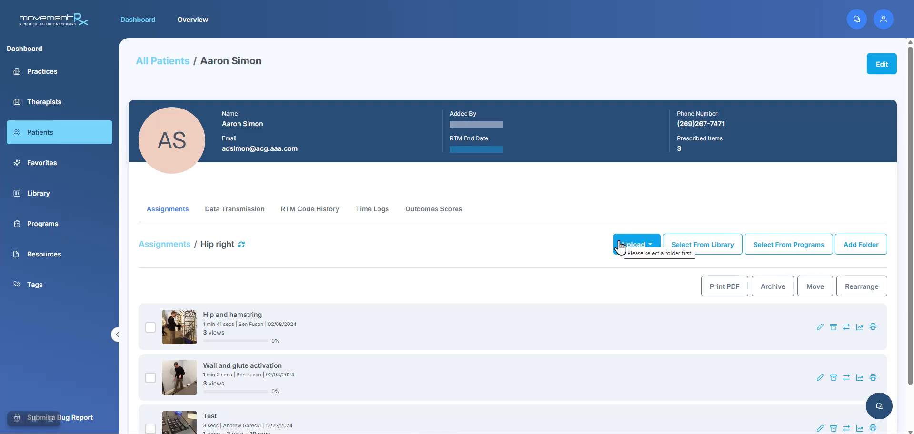
{"action": "left_click", "coordinate": [620, 247]}
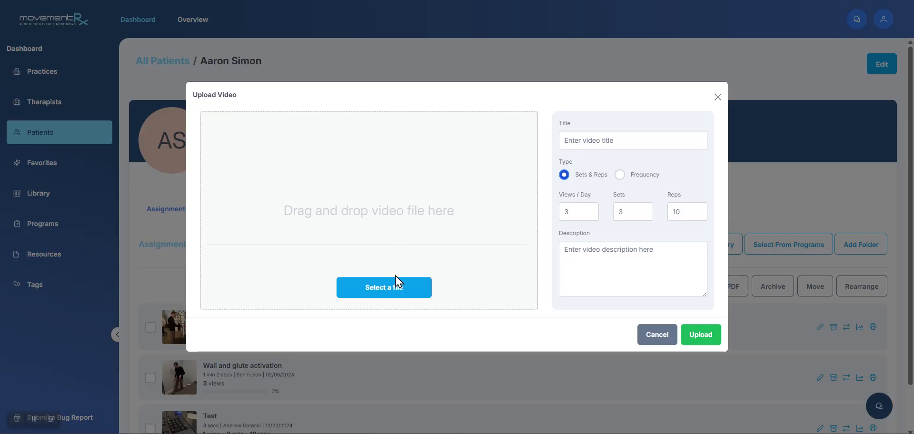
{"action": "left_click", "coordinate": [390, 298]}
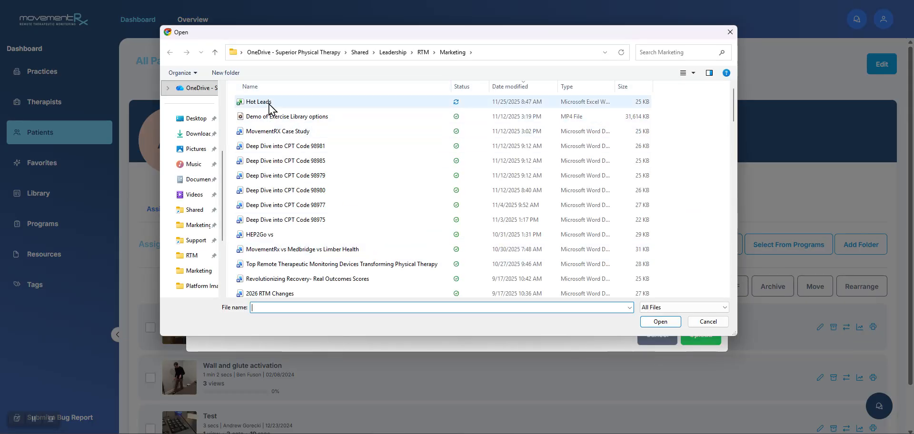
{"action": "left_click", "coordinate": [308, 118]}
{"action": "left_click", "coordinate": [659, 321]}
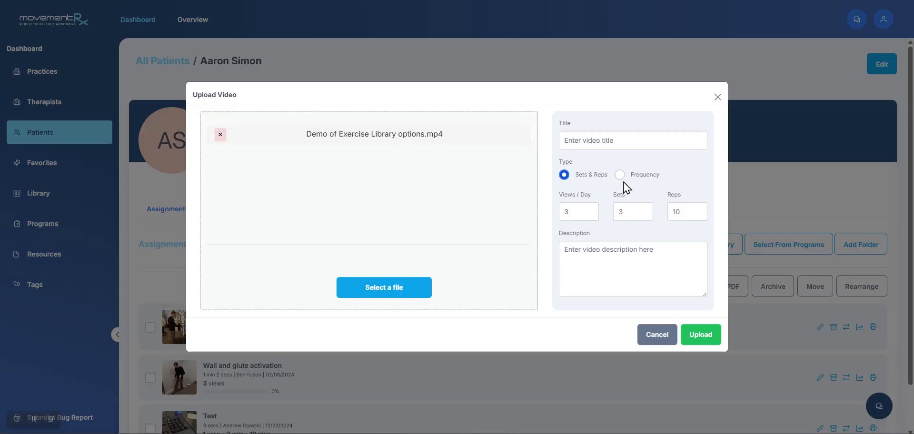
{"action": "left_click", "coordinate": [607, 253]}
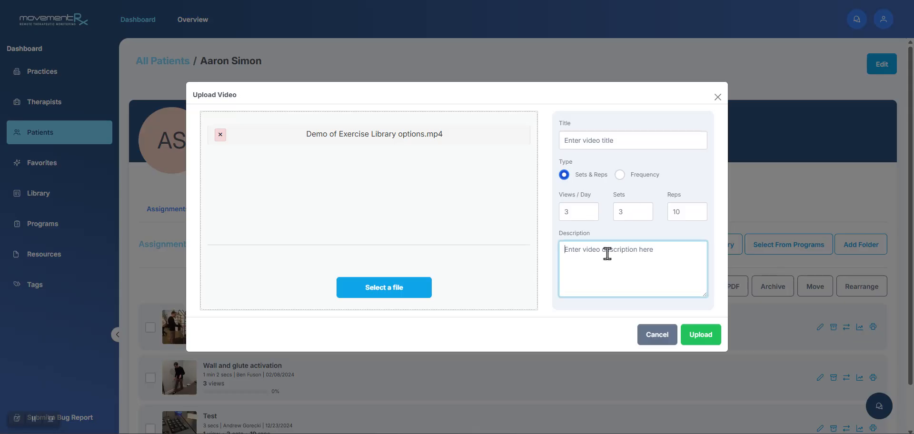
{"action": "left_click", "coordinate": [662, 339]}
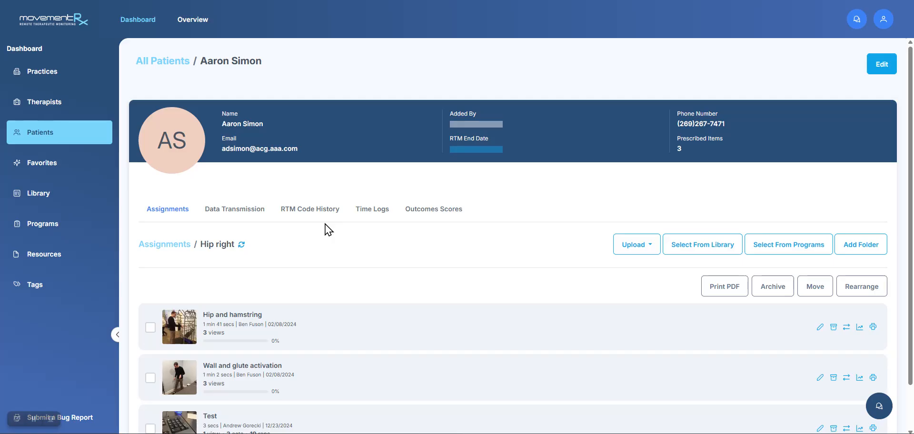